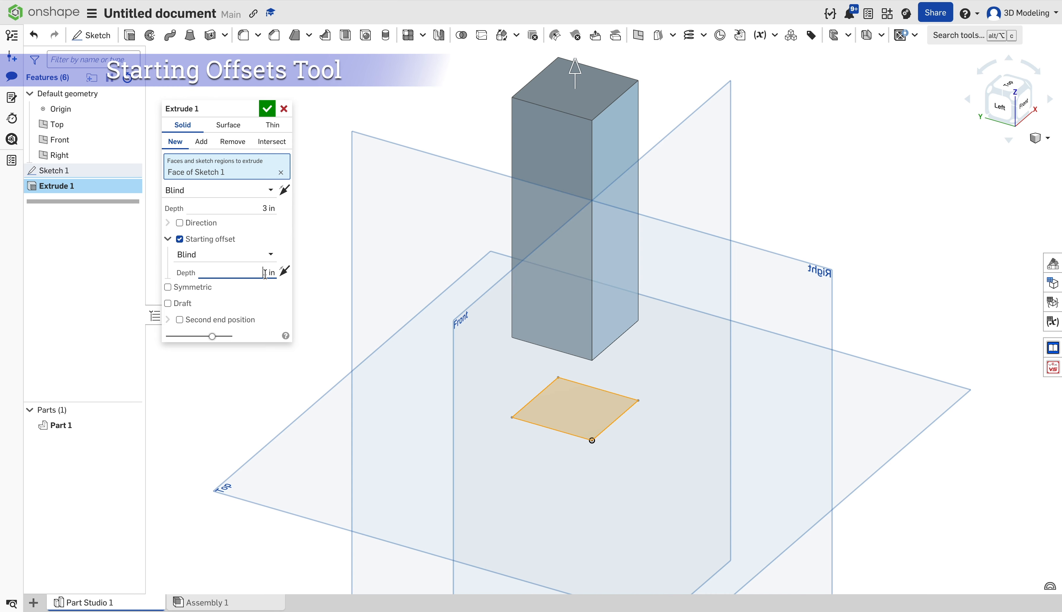
Try starting offsets of -1, -2 and -3 in, then switch Extrude 1 to symmetric.
{"action": "type", "text": "3"}
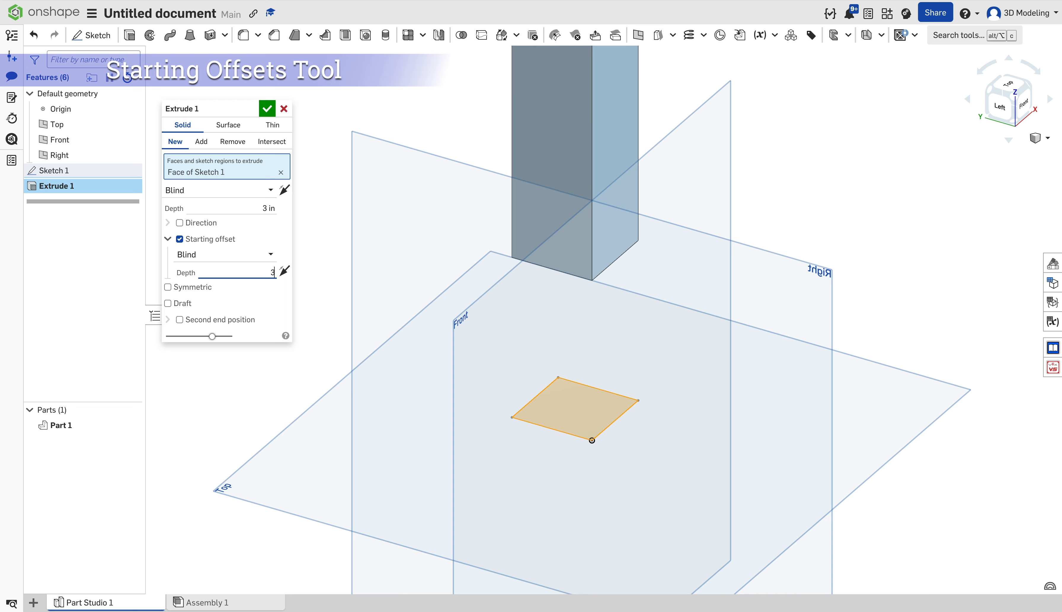
{"action": "key", "text": "BackSpace"}
{"action": "type", "text": "-1"}
{"action": "key", "text": "Return"}
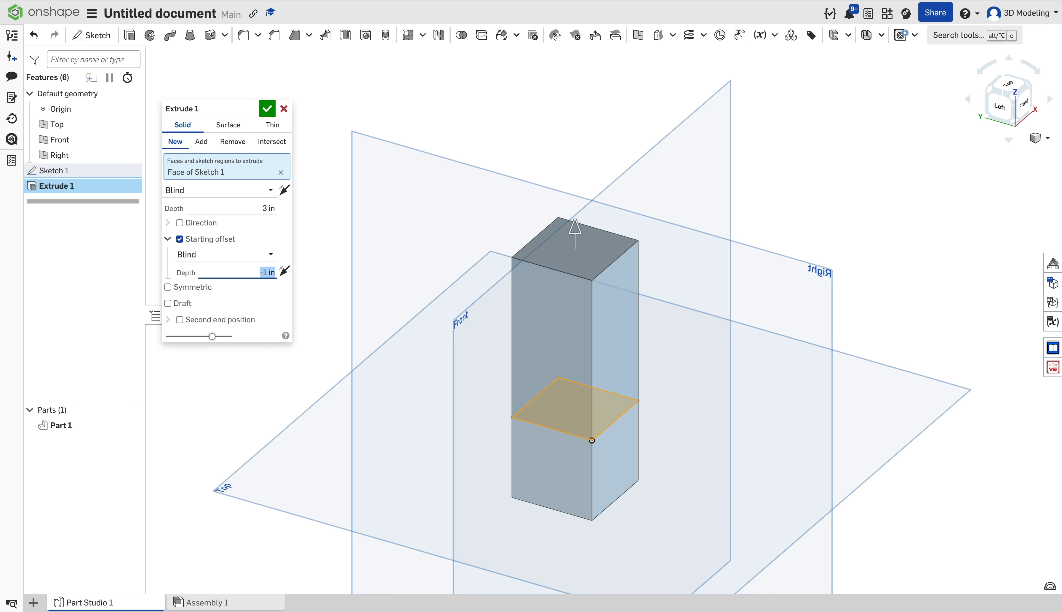
{"action": "type", "text": "-2"}
{"action": "key", "text": "Return"}
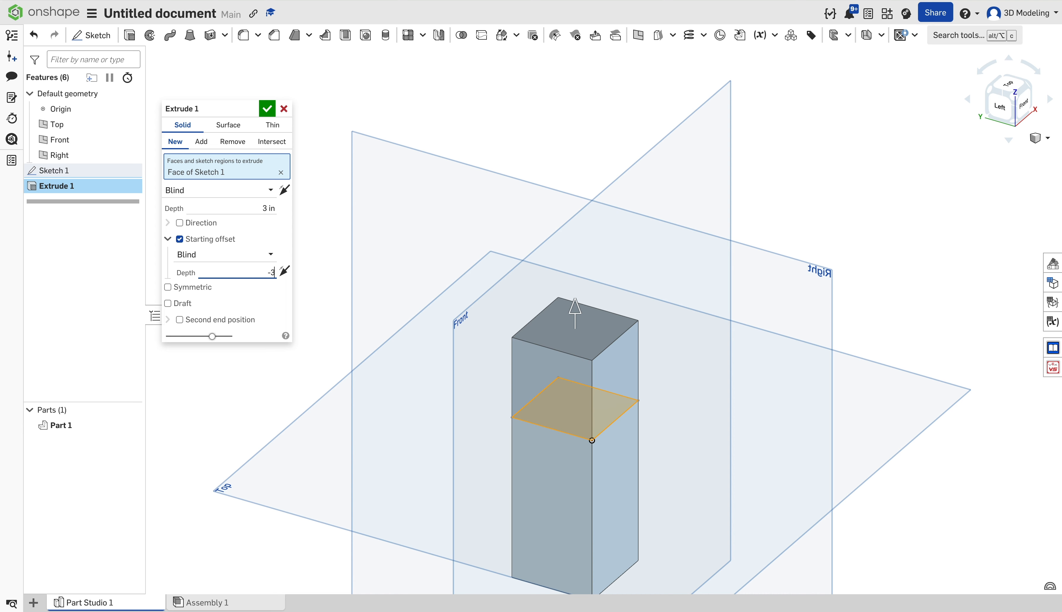
{"action": "type", "text": "-3"}
{"action": "key", "text": "Return"}
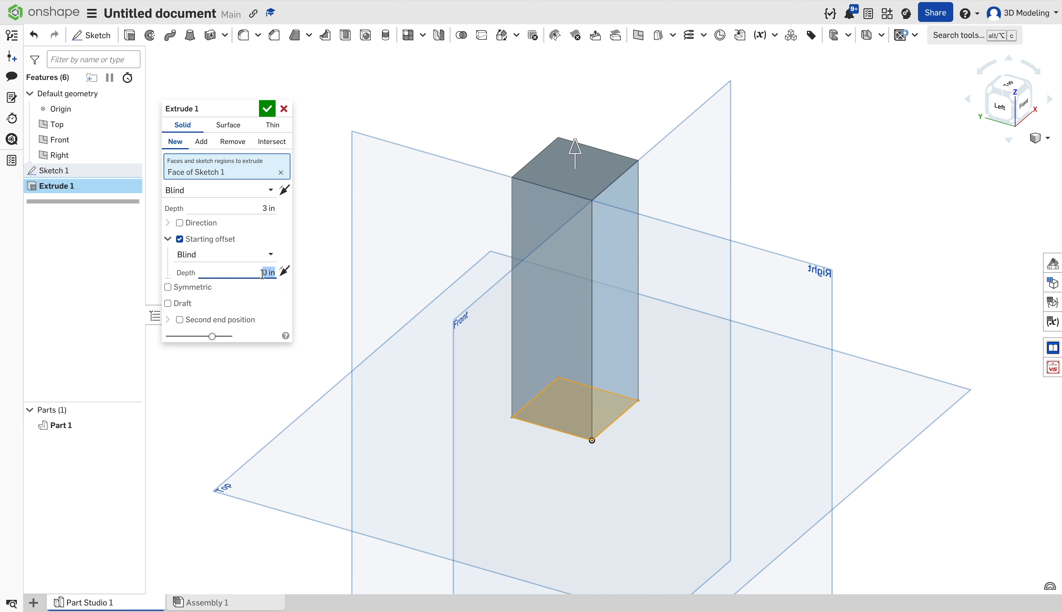
{"action": "left_click", "coordinate": [191, 287]}
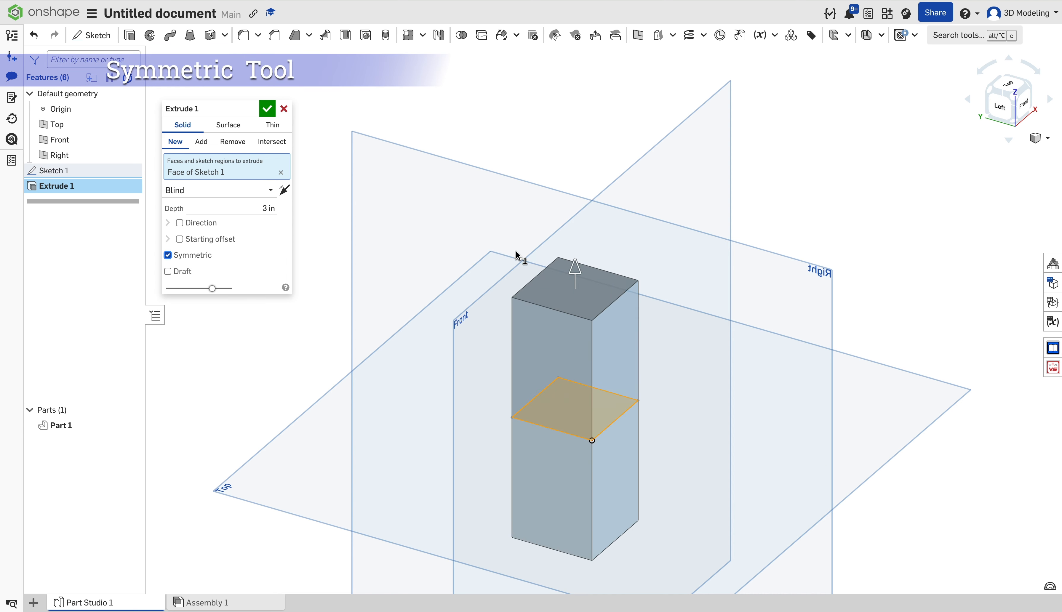
{"action": "left_click_drag", "start_coordinate": [581, 273], "coordinate": [581, 223]}
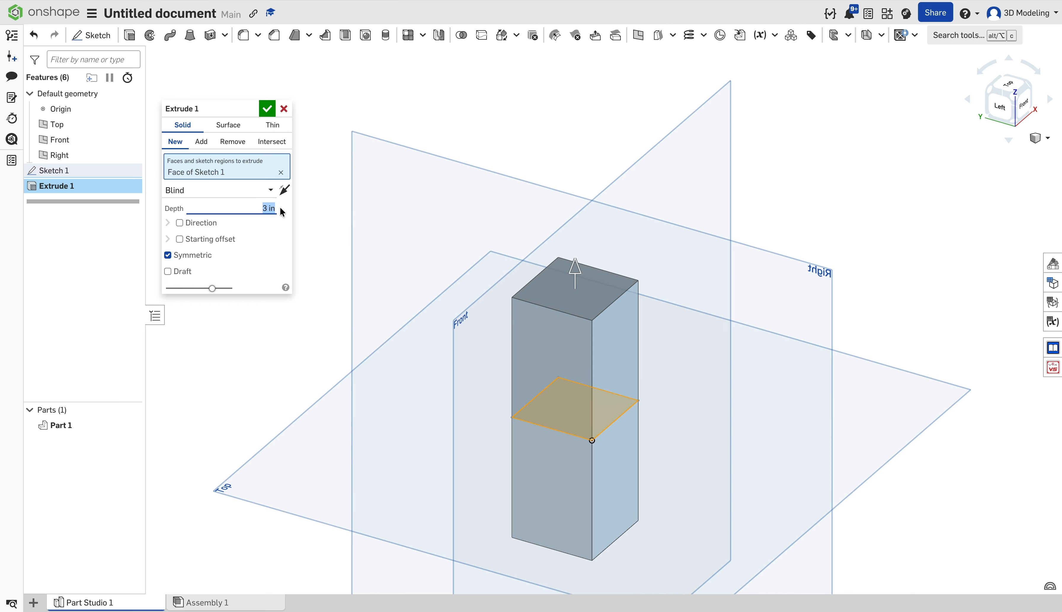
Turn off Symmetric and add a draft, trying 5 and 8 degree angles.
{"action": "left_click", "coordinate": [167, 256]}
{"action": "left_click", "coordinate": [168, 271]}
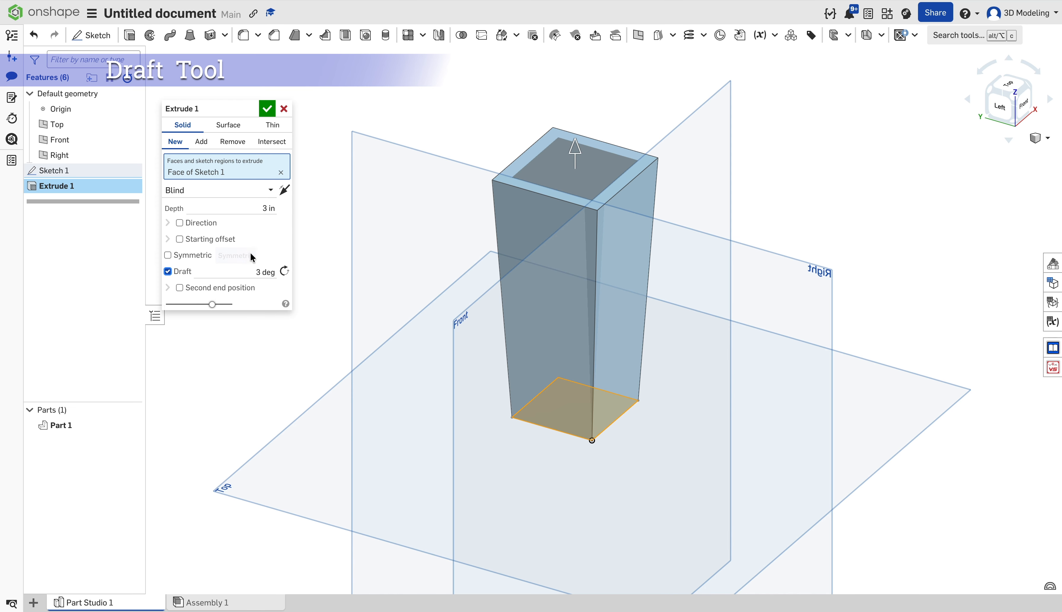
{"action": "left_click", "coordinate": [256, 272]}
{"action": "type", "text": "5"}
{"action": "key", "text": "Return"}
{"action": "type", "text": "8"}
{"action": "key", "text": "Return"}
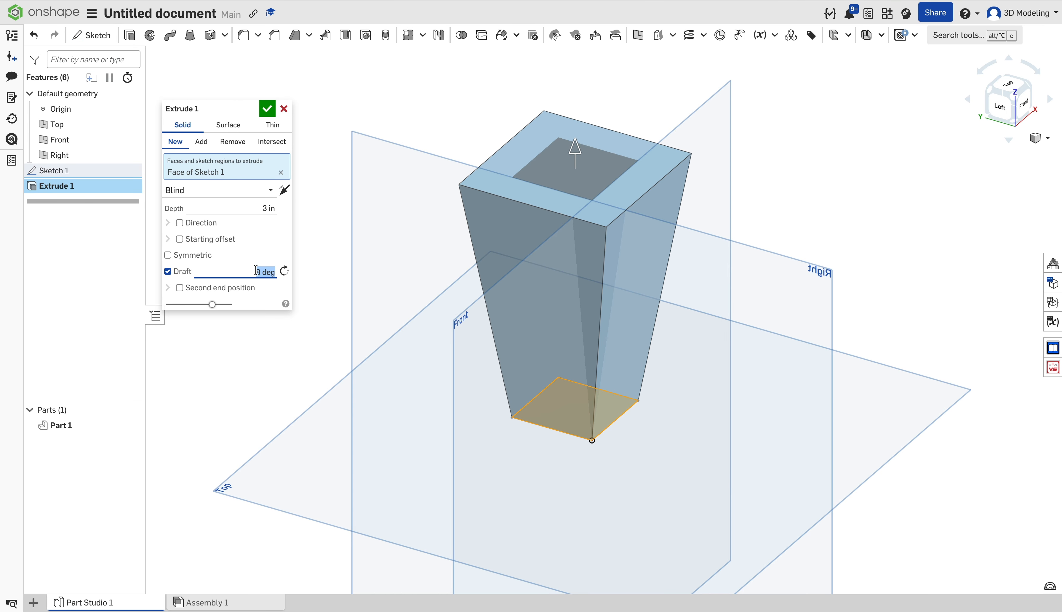
Try 60 and 3 degree draft angles while orbiting around the block.
{"action": "right_click_drag", "start_coordinate": [413, 238], "coordinate": [384, 301]}
{"action": "type", "text": "60"}
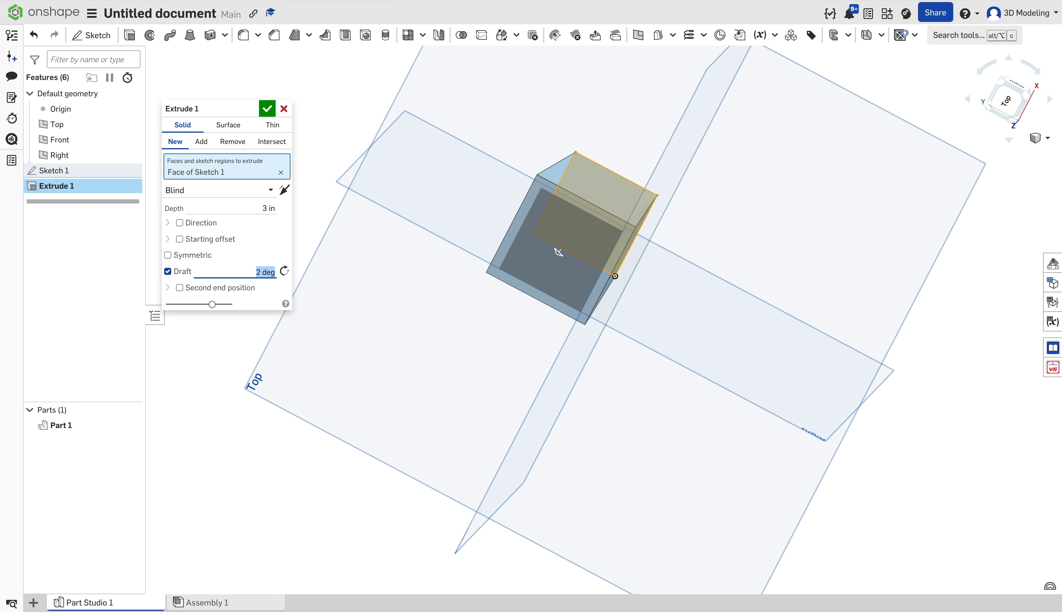
{"action": "key", "text": "Return"}
{"action": "right_click_drag", "start_coordinate": [564, 208], "coordinate": [458, 213]}
{"action": "left_click", "coordinate": [255, 272]}
{"action": "type", "text": "3"}
{"action": "key", "text": "Return"}
Set the extrude depth back to 3 in.
{"action": "left_click_drag", "start_coordinate": [606, 195], "coordinate": [608, 174]}
{"action": "type", "text": "3"}
{"action": "key", "text": "Return"}
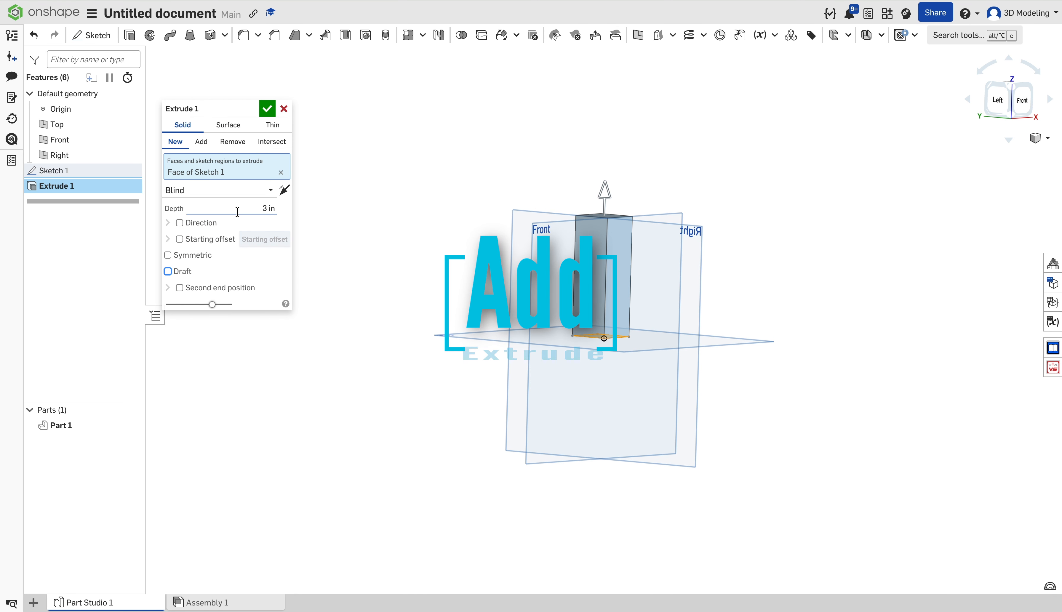
Set Extrude 2 of the front-face circle to Remove into Part 1, viewed isometrically.
{"action": "left_click", "coordinate": [201, 143]}
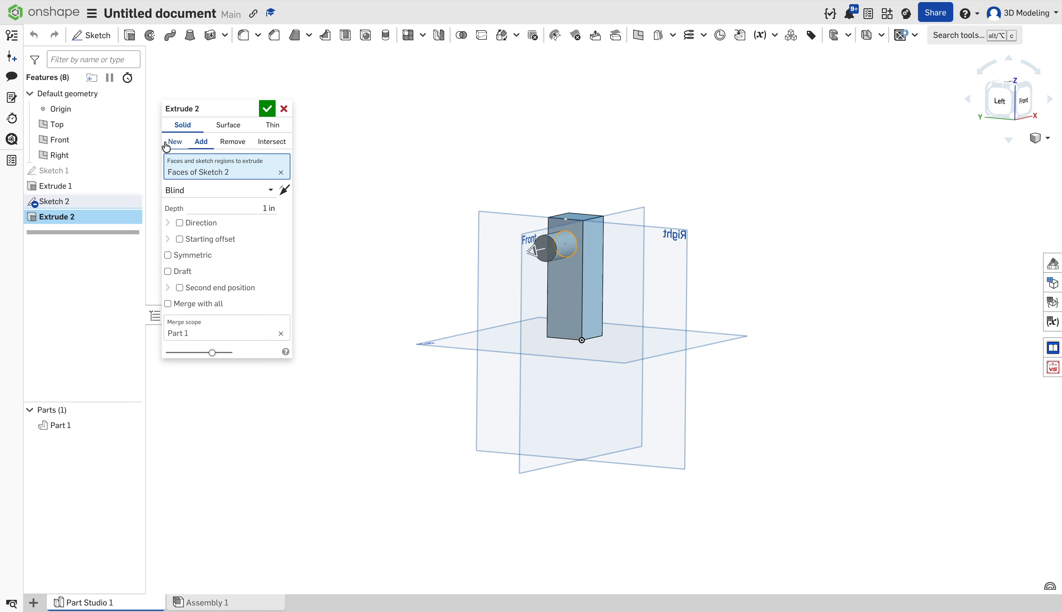
{"action": "left_click", "coordinate": [171, 144]}
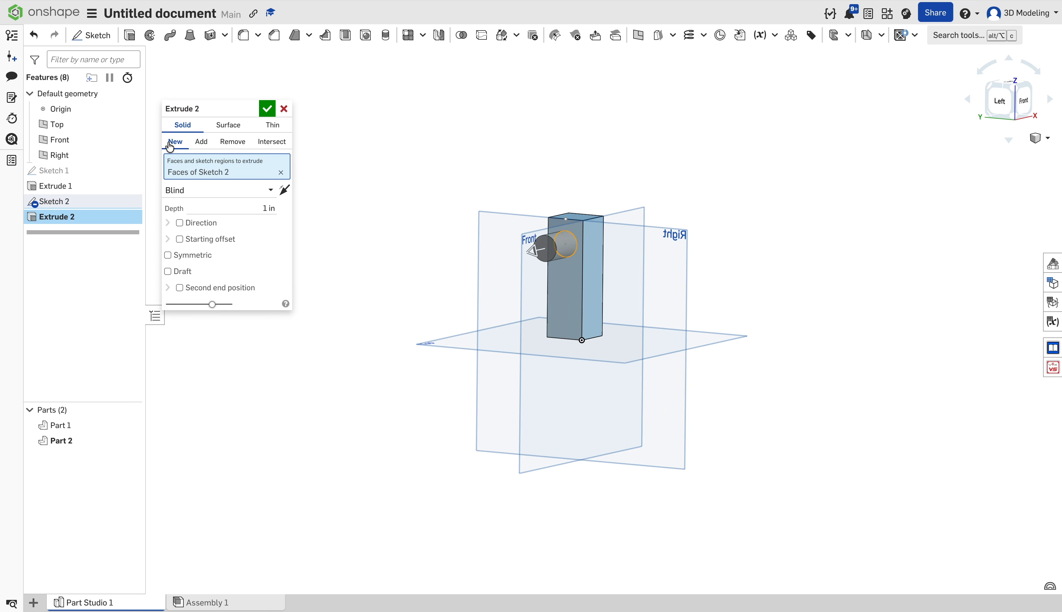
{"action": "left_click", "coordinate": [1014, 89]}
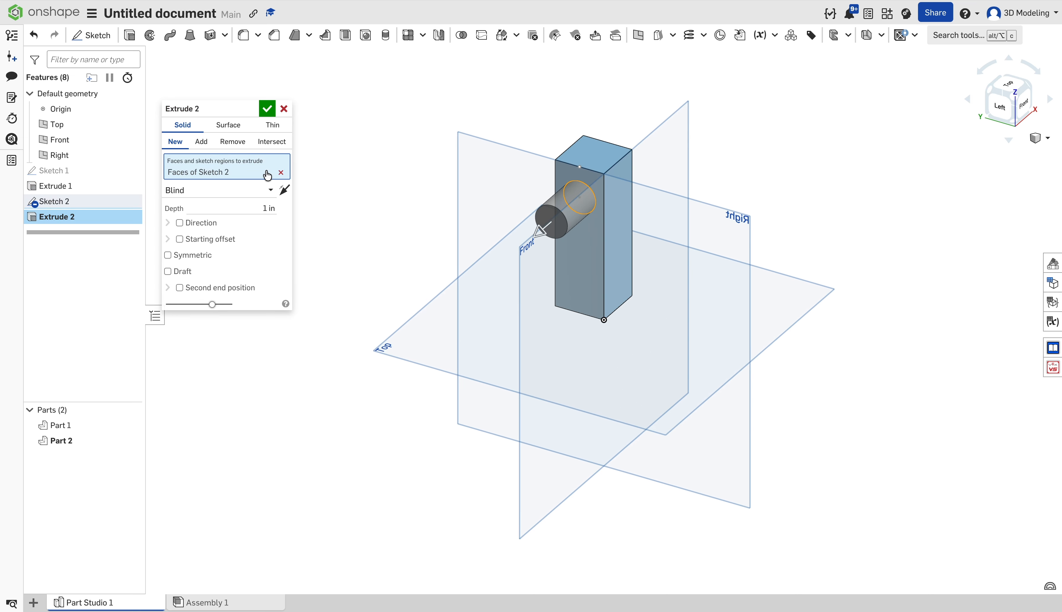
{"action": "left_click", "coordinate": [203, 141]}
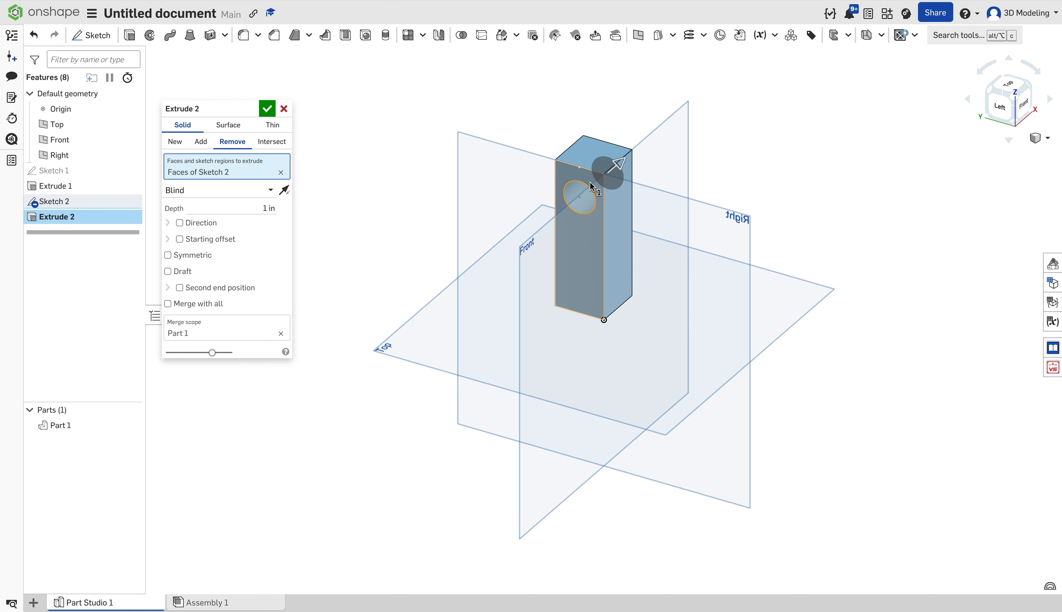
Try cut depths of 2.29 in and 0.25 in for the circular cut.
{"action": "left_click_drag", "start_coordinate": [626, 168], "coordinate": [648, 152]}
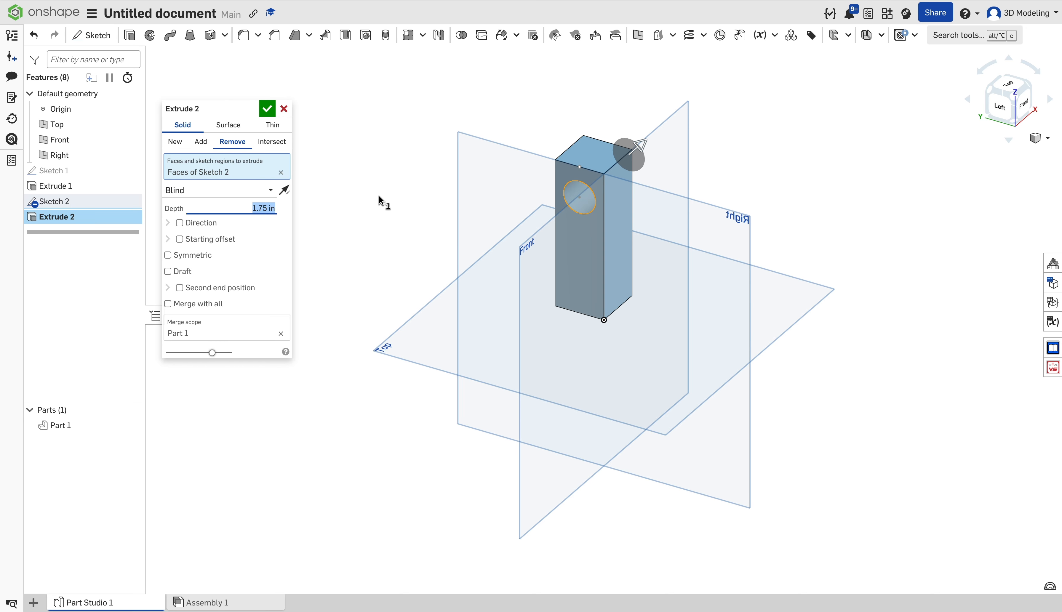
{"action": "key", "text": "Return"}
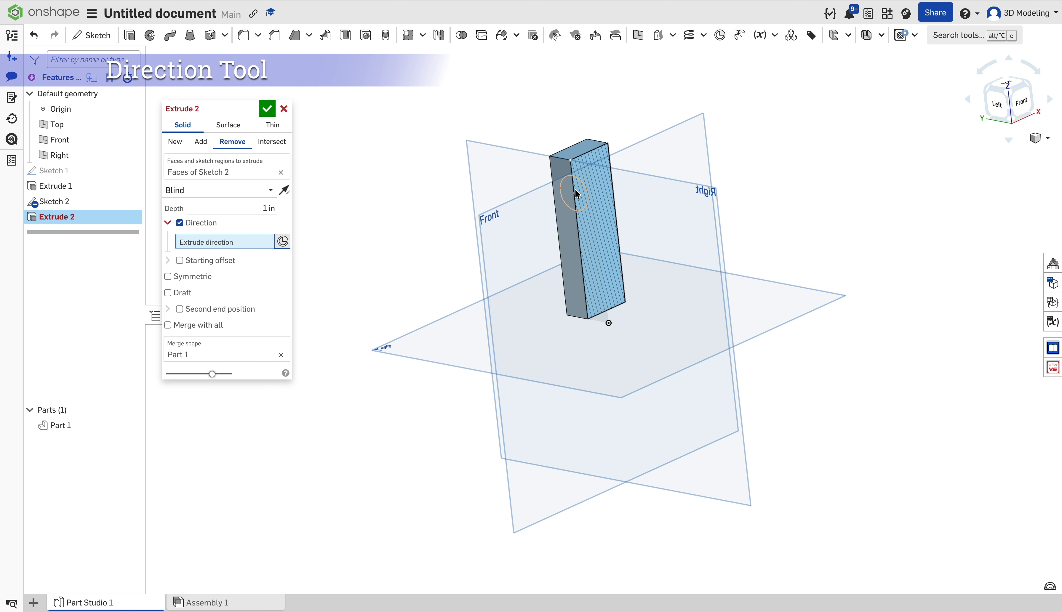
Try a mate-connector direction, then starting offsets of 1.5 and 1 in for the cut.
{"action": "left_click", "coordinate": [566, 188]}
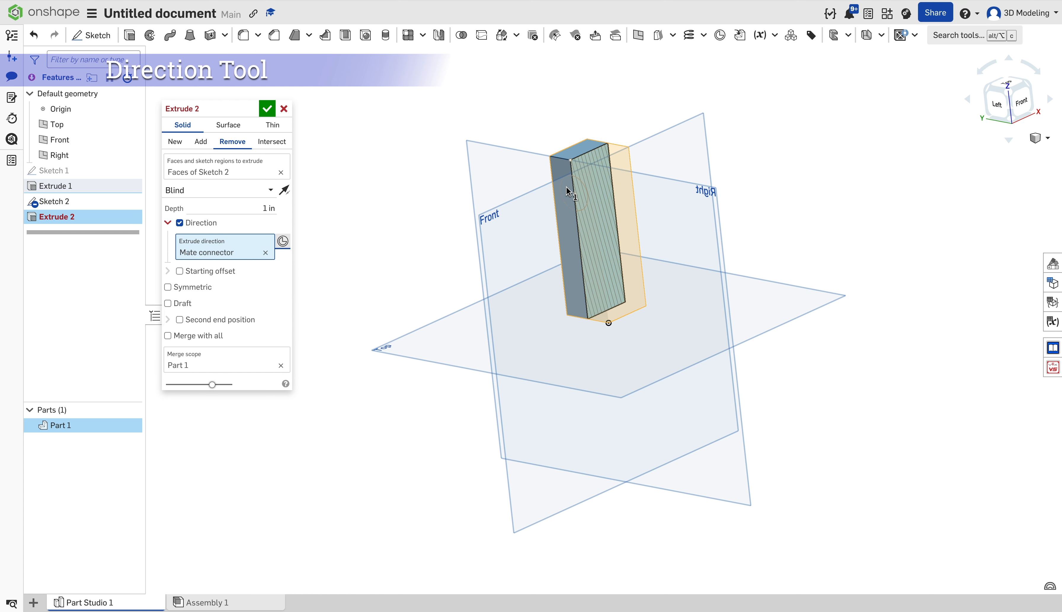
{"action": "left_click", "coordinate": [179, 223]}
{"action": "left_click", "coordinate": [180, 239]}
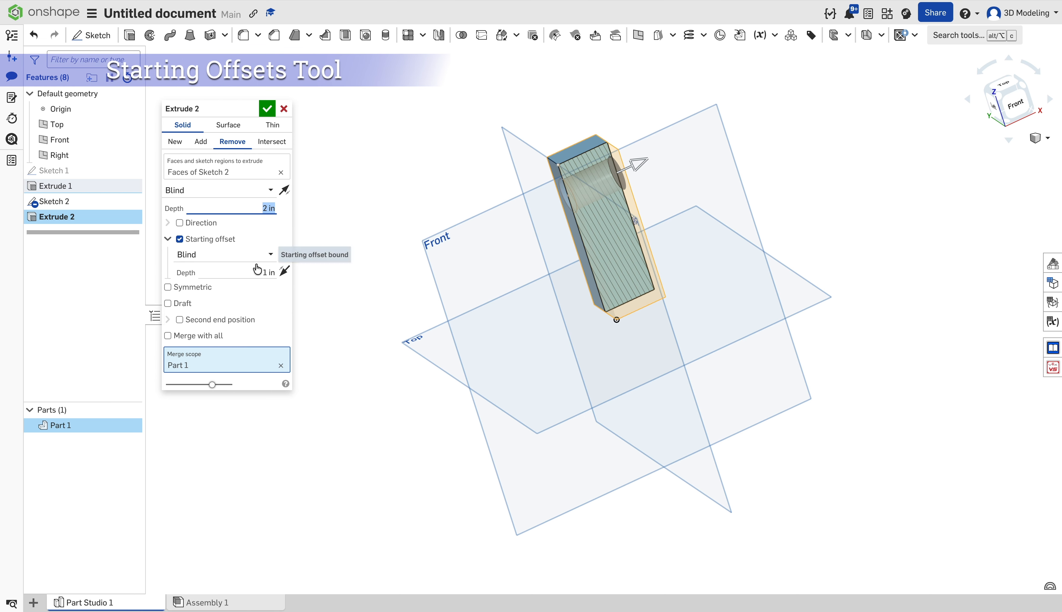
{"action": "left_click", "coordinate": [266, 272]}
{"action": "type", "text": "1.5"}
{"action": "key", "text": "Return"}
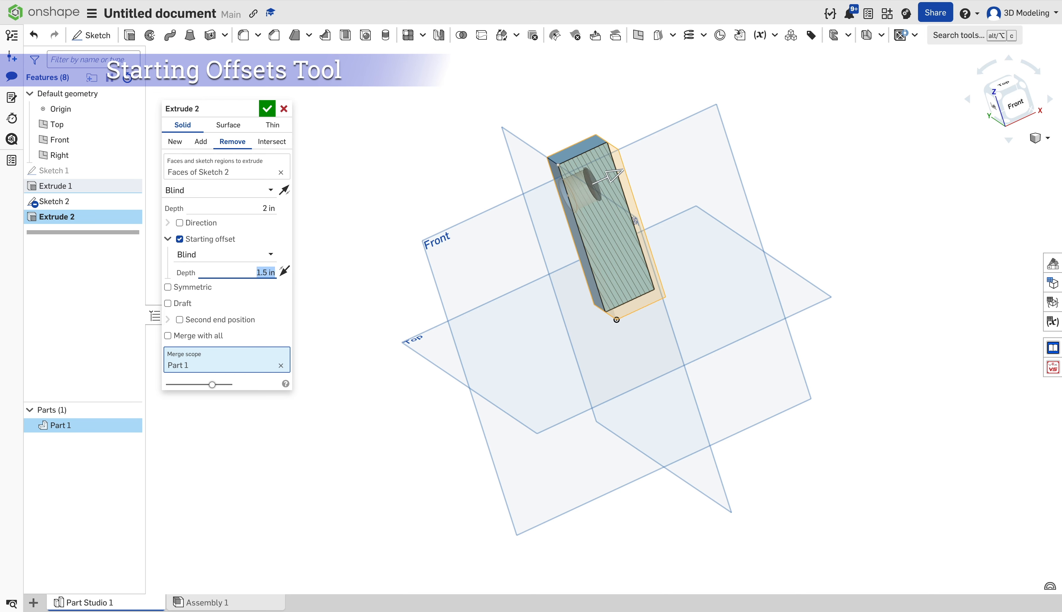
{"action": "type", "text": "1"}
{"action": "key", "text": "Return"}
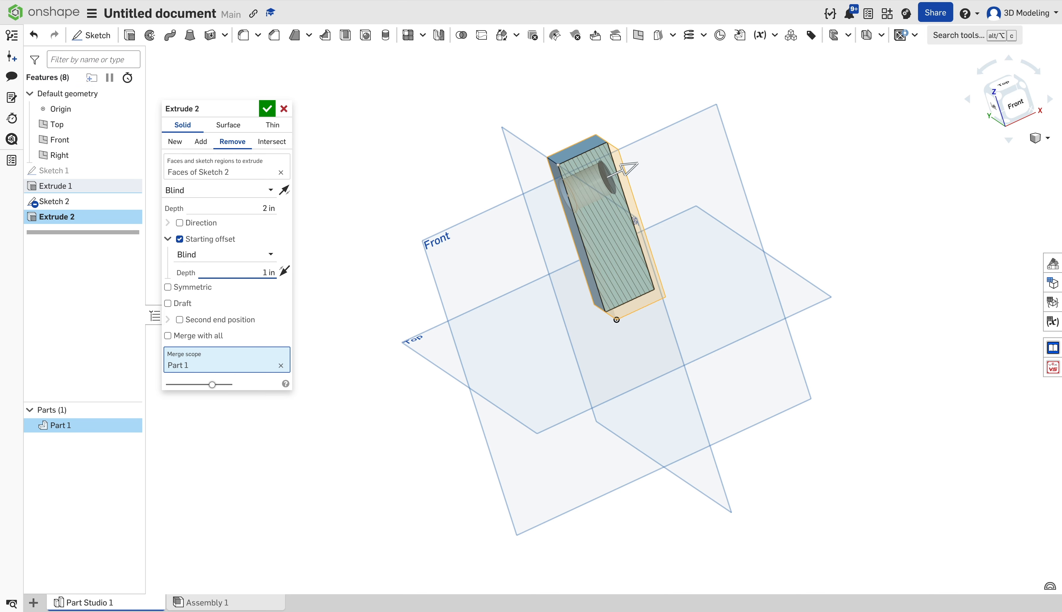
Drop the starting offset and make the cut symmetric at 1.48 in depth.
{"action": "left_click", "coordinate": [180, 239]}
{"action": "left_click", "coordinate": [168, 255]}
{"action": "left_click_drag", "start_coordinate": [624, 167], "coordinate": [463, 205]}
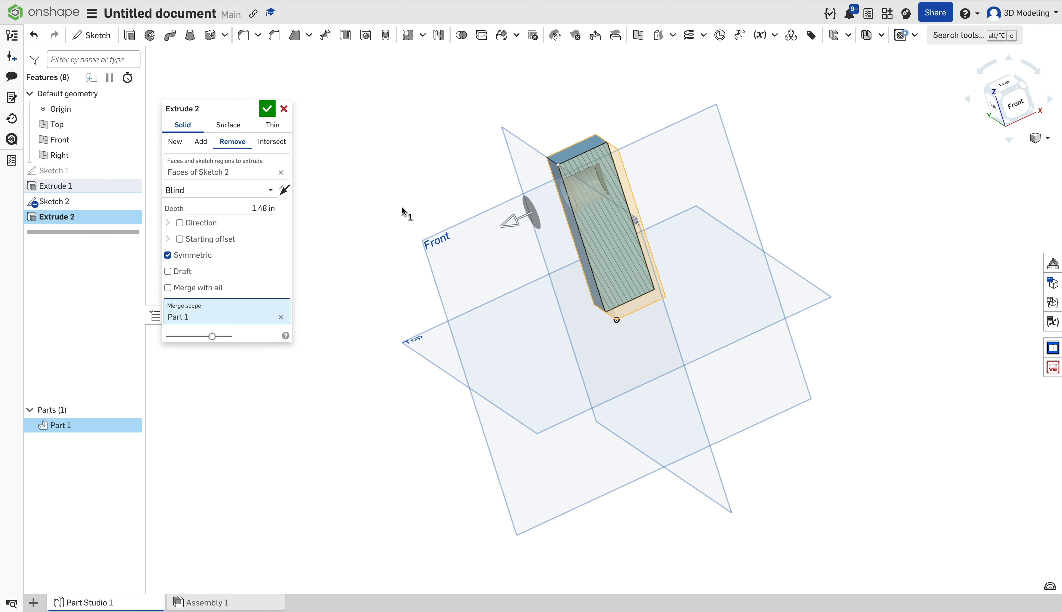
Turn off Symmetric, add a draft to the cut and return it to 1 in.
{"action": "left_click", "coordinate": [168, 255]}
{"action": "left_click", "coordinate": [167, 271]}
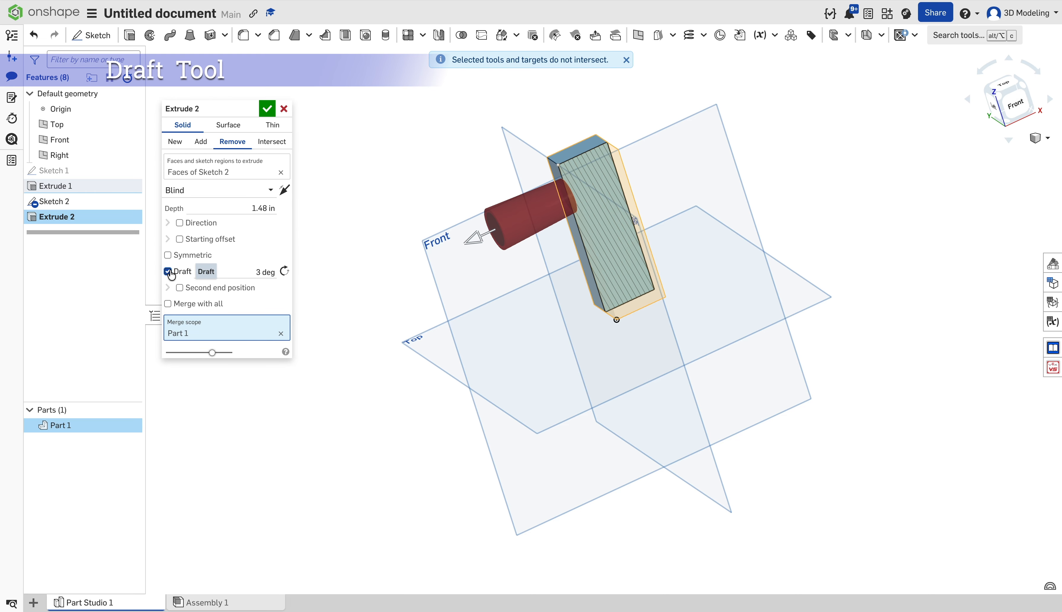
{"action": "left_click_drag", "start_coordinate": [473, 238], "coordinate": [616, 179]}
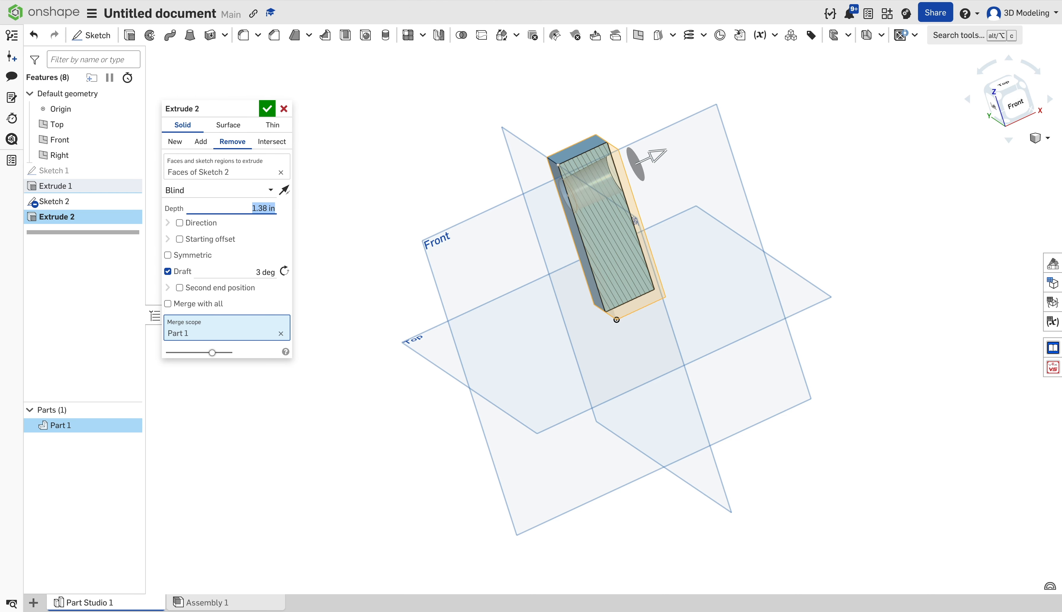
{"action": "left_click", "coordinate": [259, 271]}
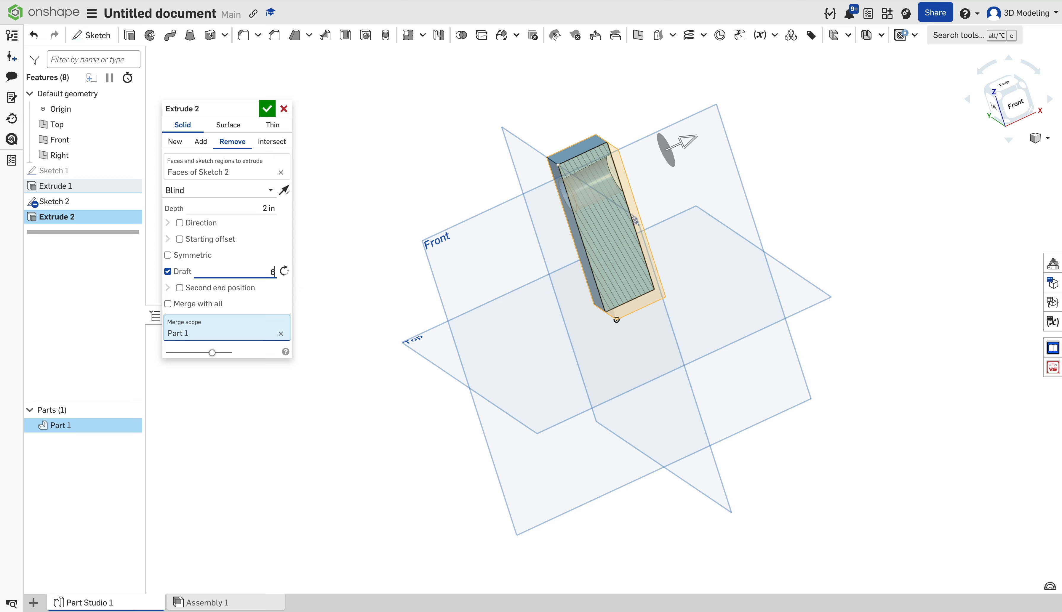
Try a 0.34 in second end position, keep a 1.35 in cut, and merge with all.
{"action": "left_click", "coordinate": [250, 283]}
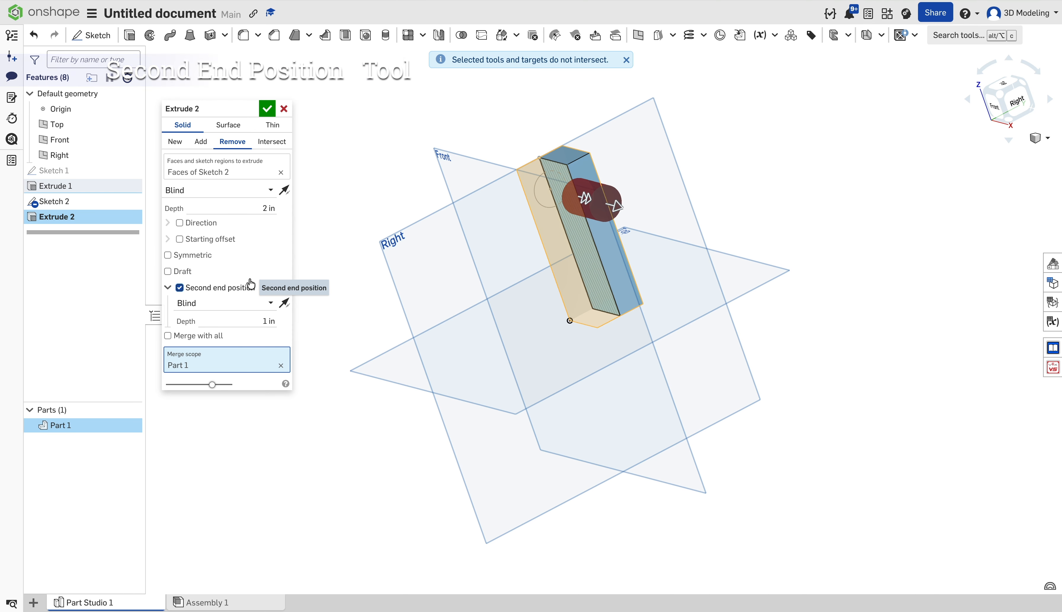
{"action": "right_click_drag", "start_coordinate": [333, 274], "coordinate": [444, 261]}
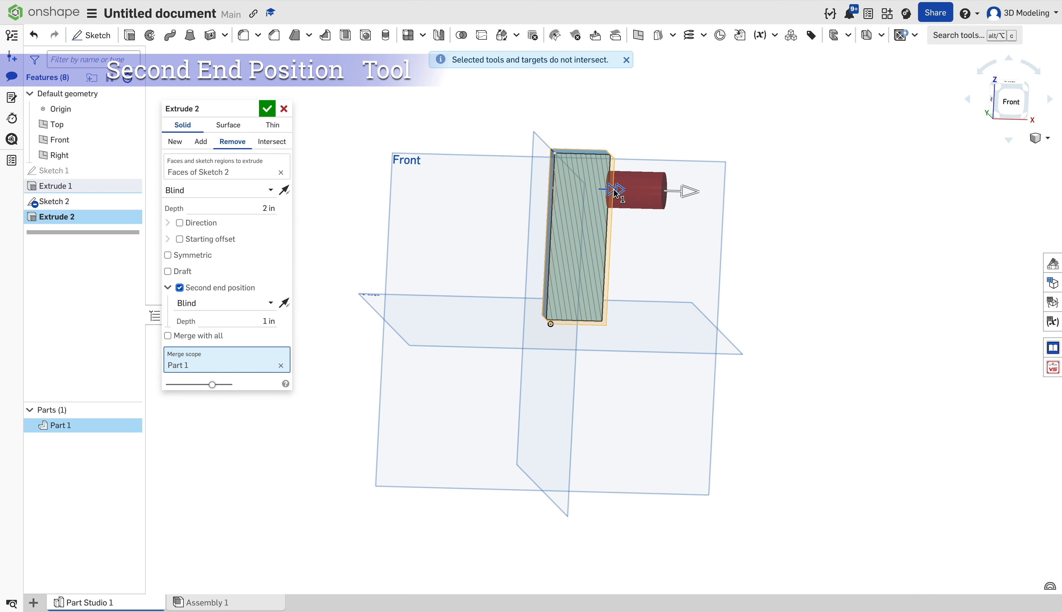
{"action": "left_click_drag", "start_coordinate": [618, 189], "coordinate": [582, 189]}
{"action": "left_click_drag", "start_coordinate": [686, 189], "coordinate": [653, 192]}
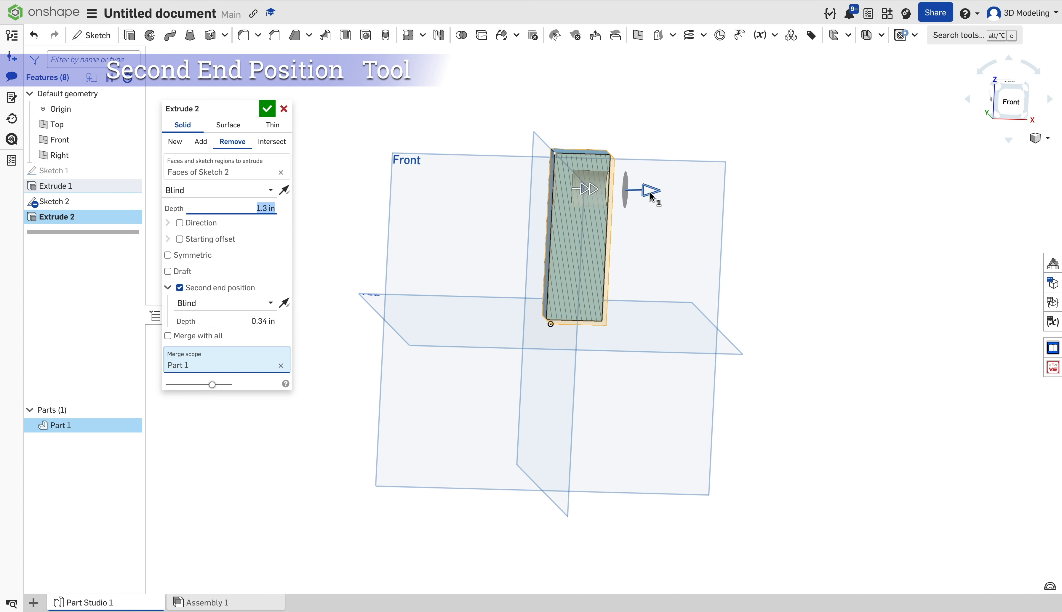
{"action": "left_click", "coordinate": [228, 289]}
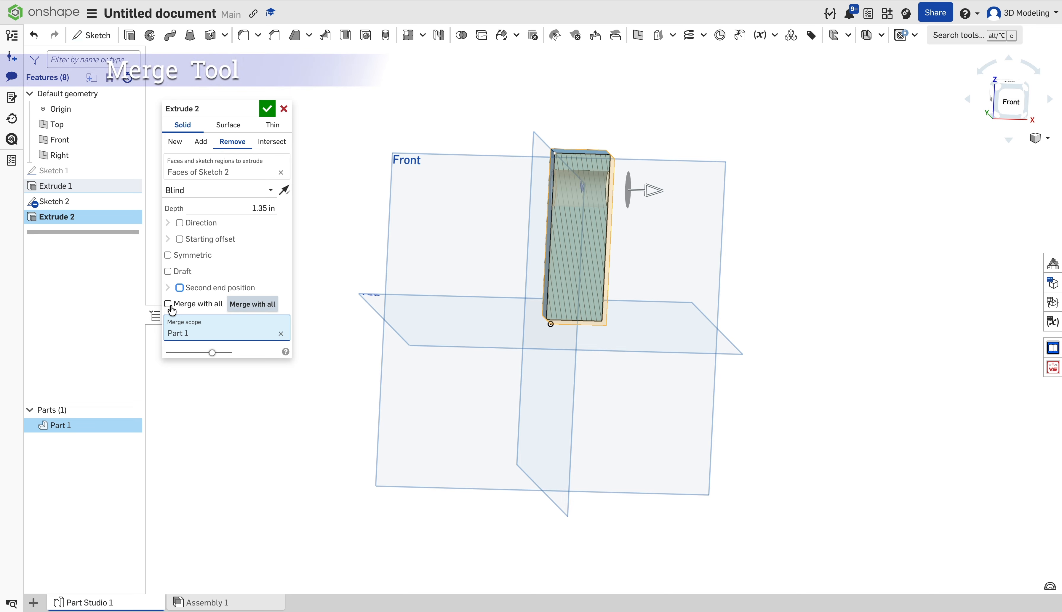
{"action": "left_click", "coordinate": [168, 303]}
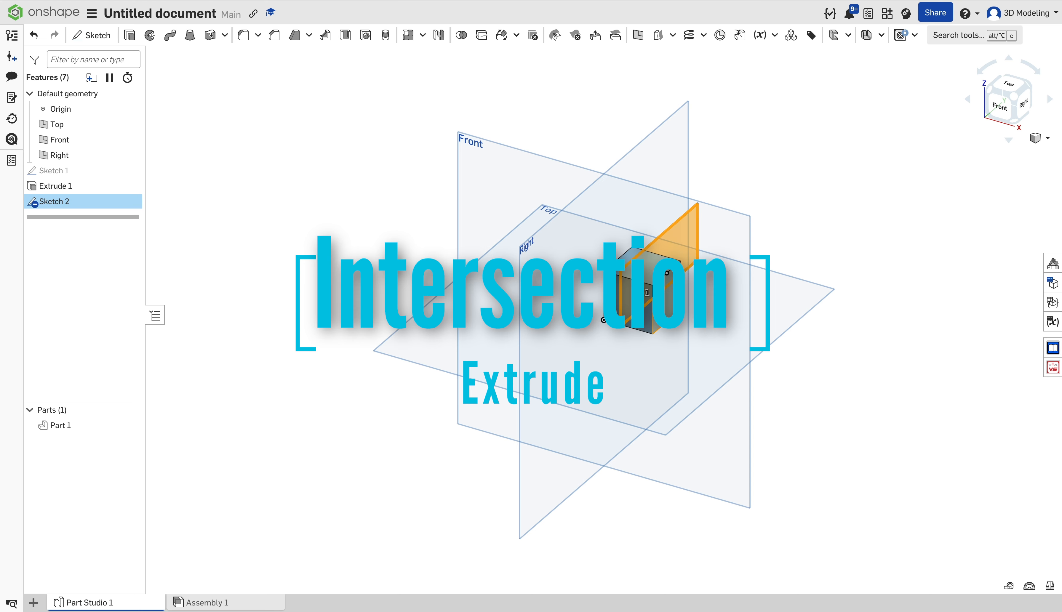
Extrude Sketch 2's faces as an Intersect, 0.7 in deep, scoped to Part 1, and accept it.
{"action": "left_click", "coordinate": [130, 36]}
{"action": "left_click", "coordinate": [287, 145]}
{"action": "right_click_drag", "start_coordinate": [365, 163], "coordinate": [472, 180]}
{"action": "left_click_drag", "start_coordinate": [583, 242], "coordinate": [599, 262]}
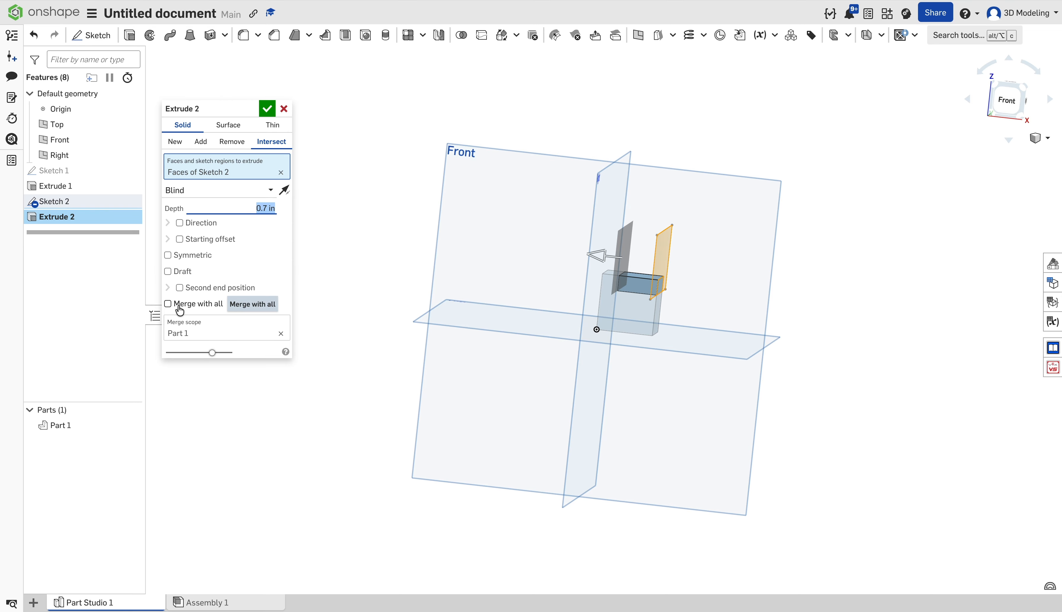
{"action": "left_click", "coordinate": [281, 333]}
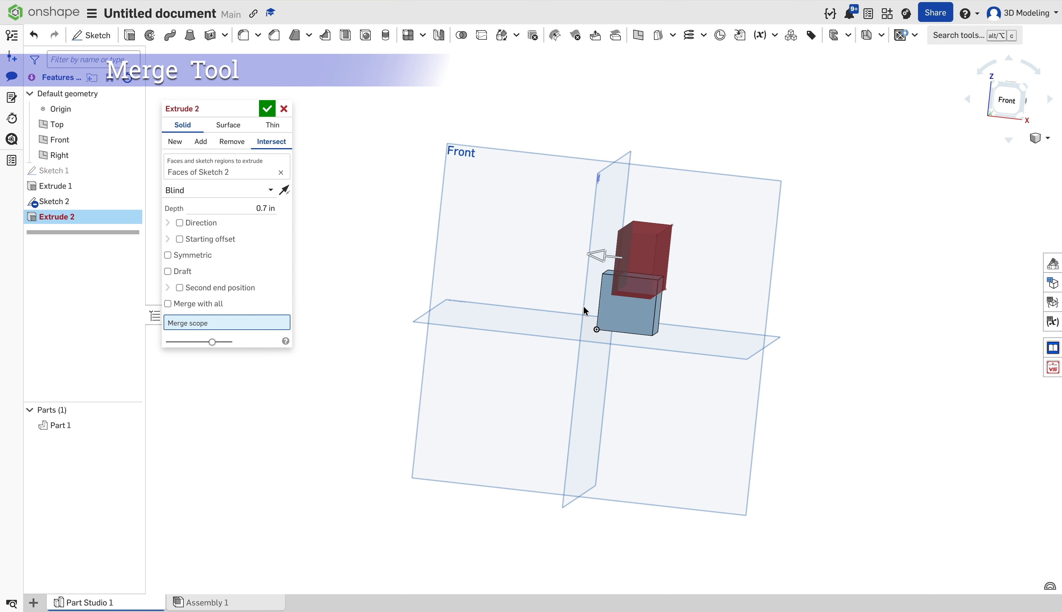
{"action": "left_click", "coordinate": [610, 310]}
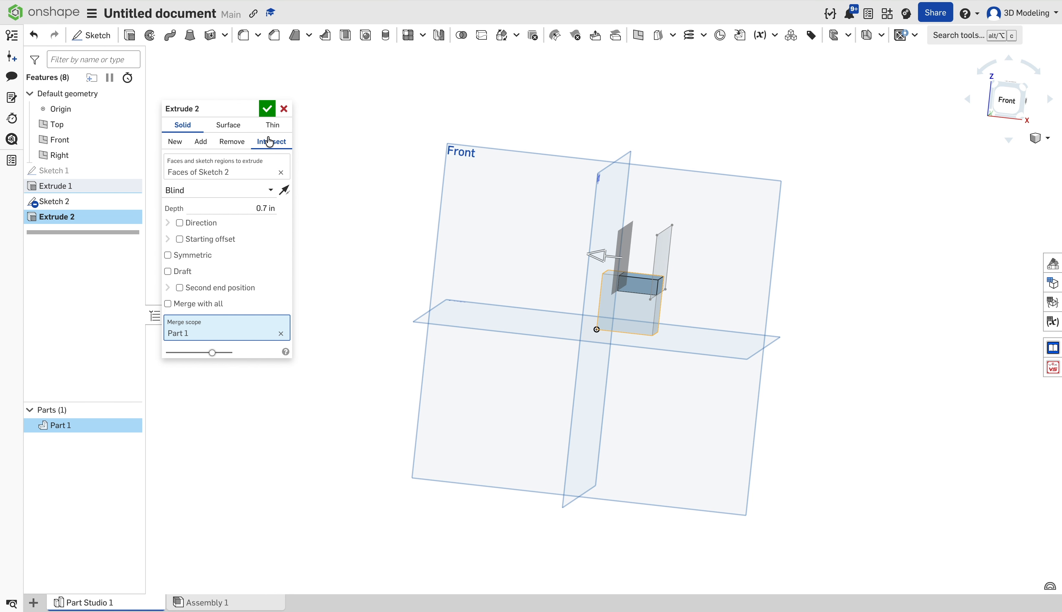
{"action": "left_click", "coordinate": [266, 111]}
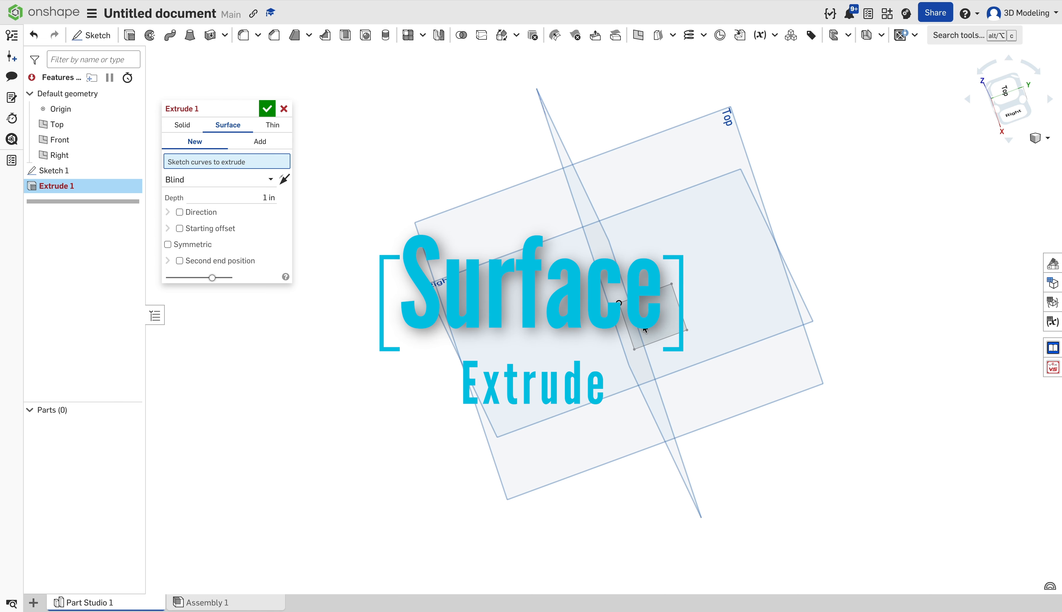
Pick the four Sketch 1 edges for the surface extrude.
{"action": "left_click", "coordinate": [661, 292]}
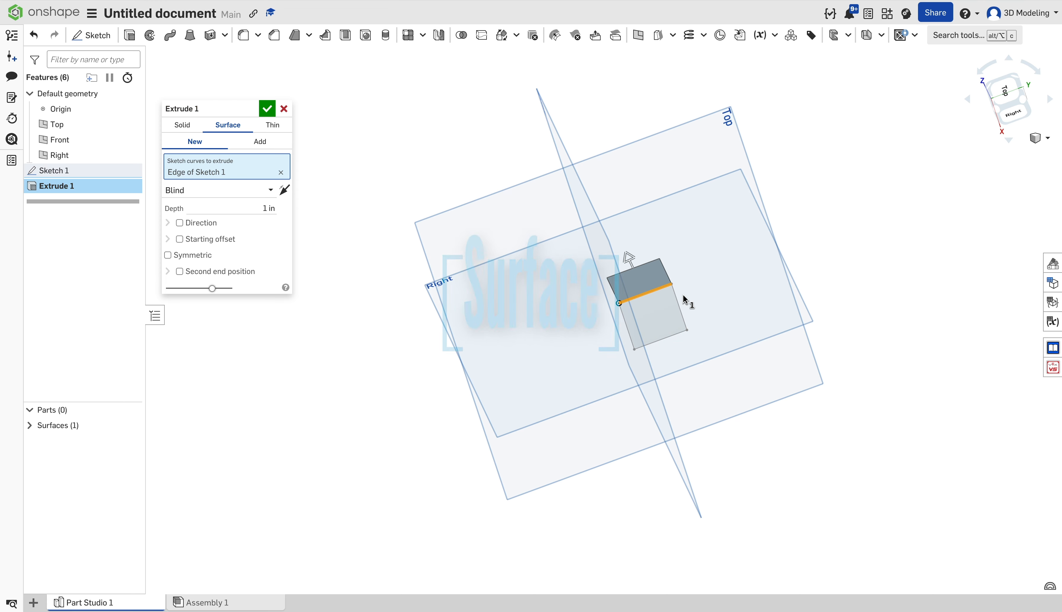
{"action": "right_click_drag", "start_coordinate": [701, 303], "coordinate": [663, 346]}
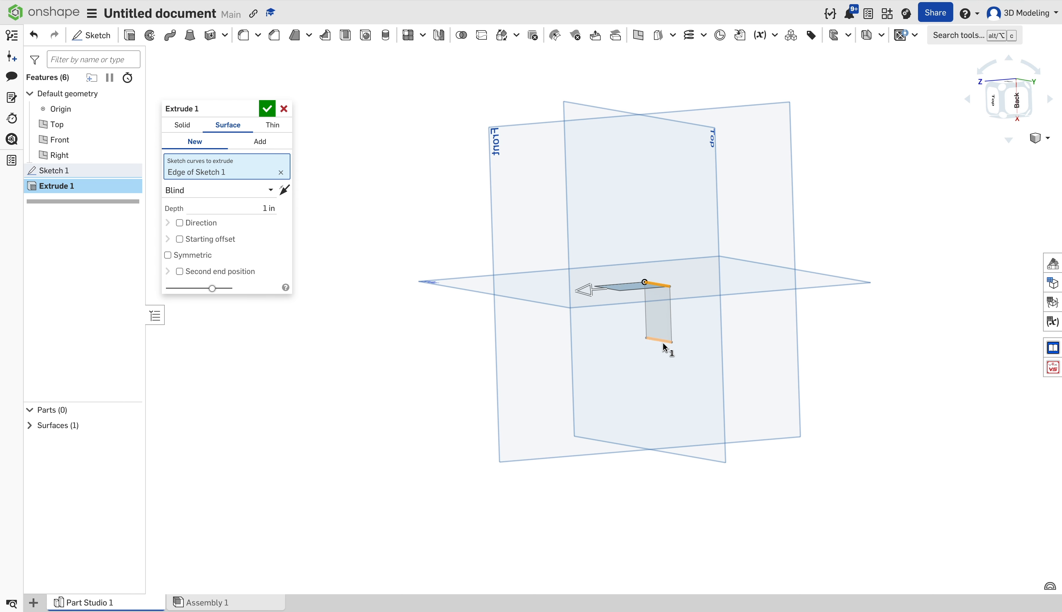
{"action": "left_click", "coordinate": [1003, 116]}
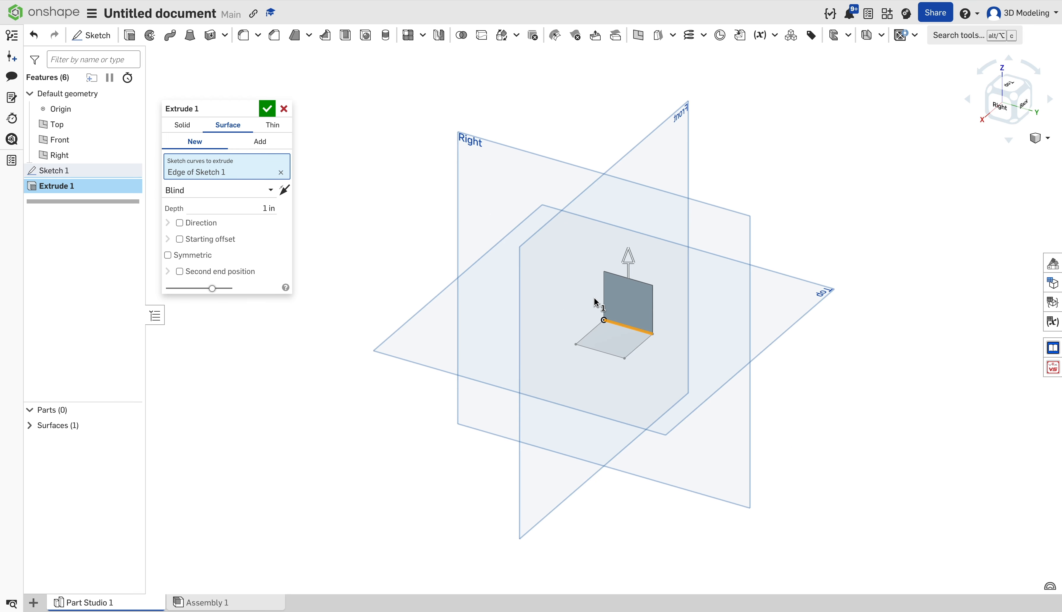
{"action": "left_click", "coordinate": [592, 336]}
{"action": "left_click", "coordinate": [618, 354]}
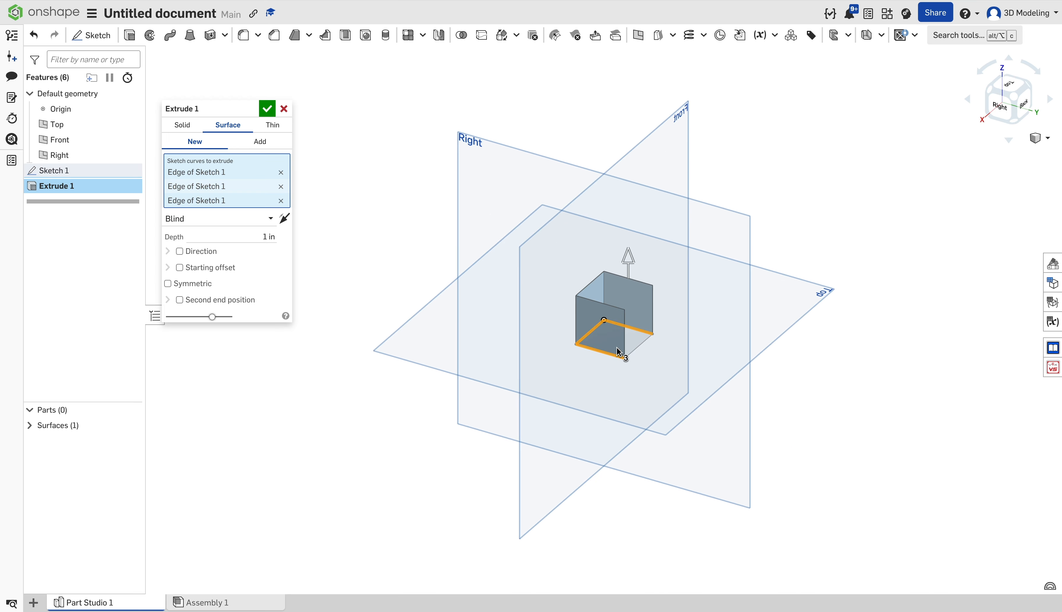
{"action": "left_click", "coordinate": [642, 346]}
{"action": "mouse_move", "coordinate": [694, 367]}
{"action": "right_mouse_down"}
{"action": "mouse_move", "coordinate": [640, 407]}
{"action": "mouse_move", "coordinate": [671, 431]}
{"action": "mouse_move", "coordinate": [668, 443]}
{"action": "right_mouse_up"}
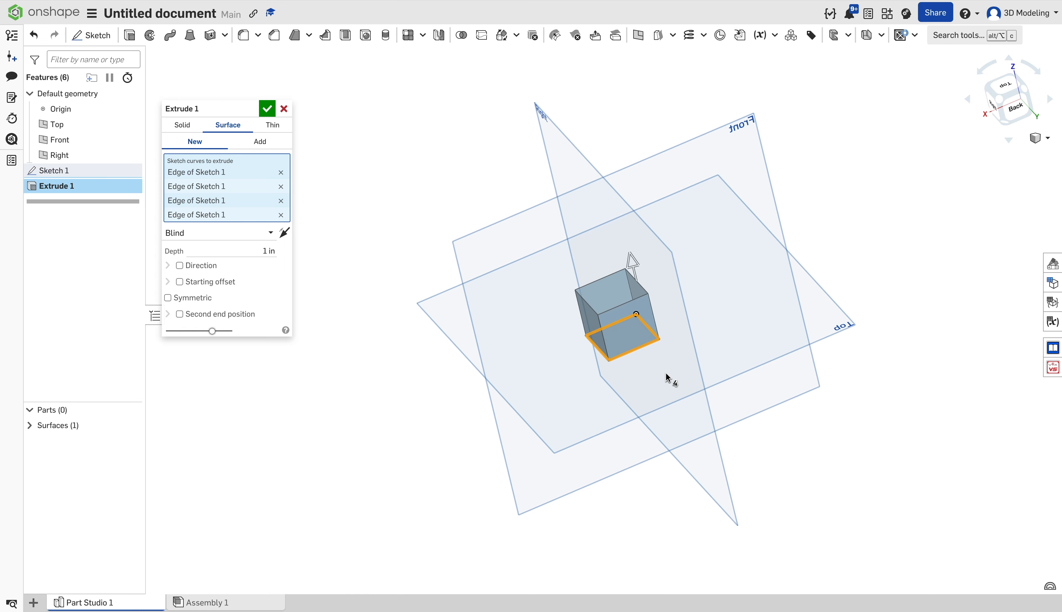
Try a mate-connector direction and a 1 in blind starting offset, then turn both off.
{"action": "left_click", "coordinate": [179, 265]}
{"action": "left_click", "coordinate": [629, 336]}
{"action": "left_click", "coordinate": [179, 265]}
{"action": "left_click", "coordinate": [179, 282]}
{"action": "left_click", "coordinate": [616, 336]}
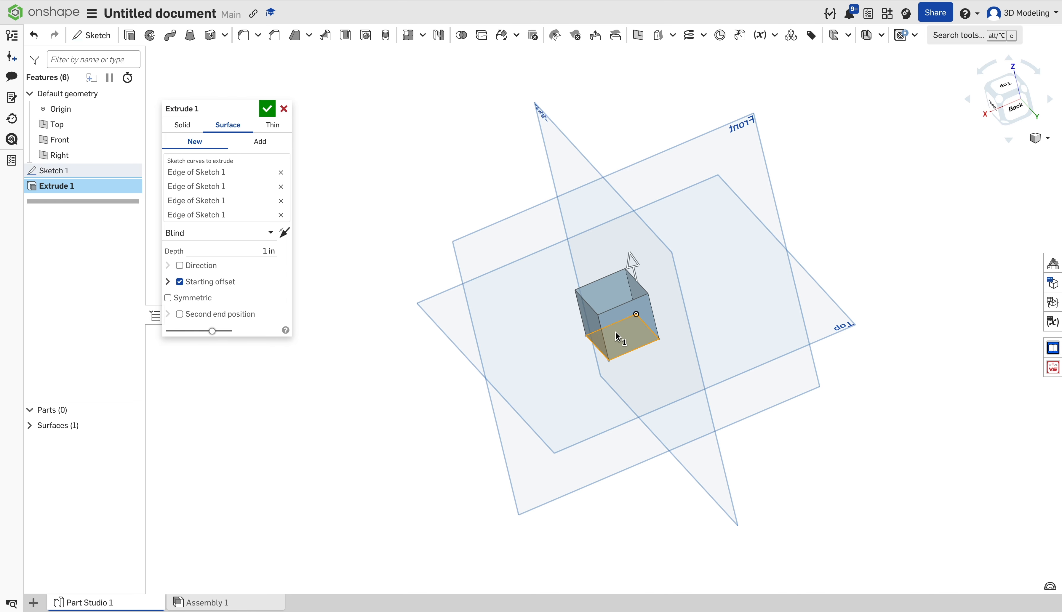
{"action": "left_click", "coordinate": [168, 281]}
{"action": "left_click", "coordinate": [222, 298]}
{"action": "left_click", "coordinate": [221, 315]}
{"action": "type", "text": "1"}
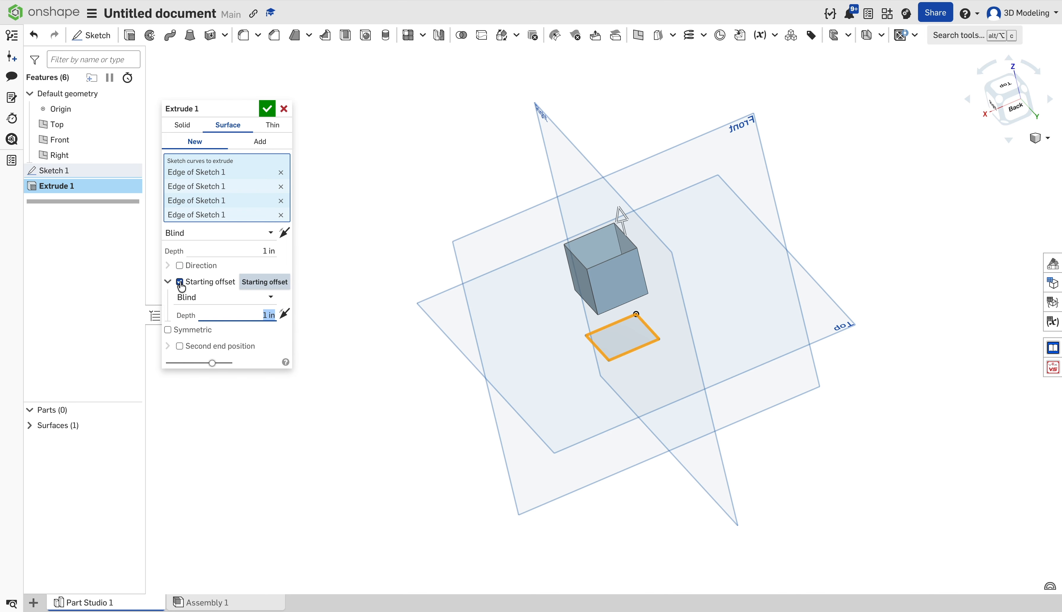
{"action": "left_click", "coordinate": [180, 282]}
{"action": "left_click", "coordinate": [168, 297]}
Try Symmetric and Second end position, then set the surface extrude to Add.
{"action": "left_click", "coordinate": [998, 101]}
{"action": "left_click", "coordinate": [168, 298]}
{"action": "left_click", "coordinate": [180, 314]}
{"action": "left_click", "coordinate": [179, 314]}
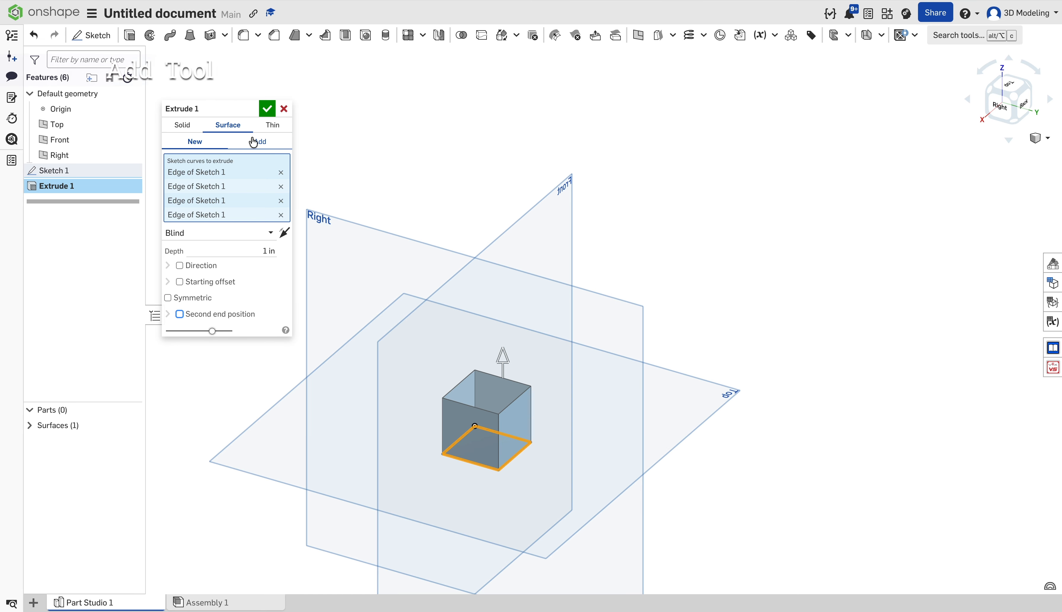
{"action": "left_click", "coordinate": [253, 142]}
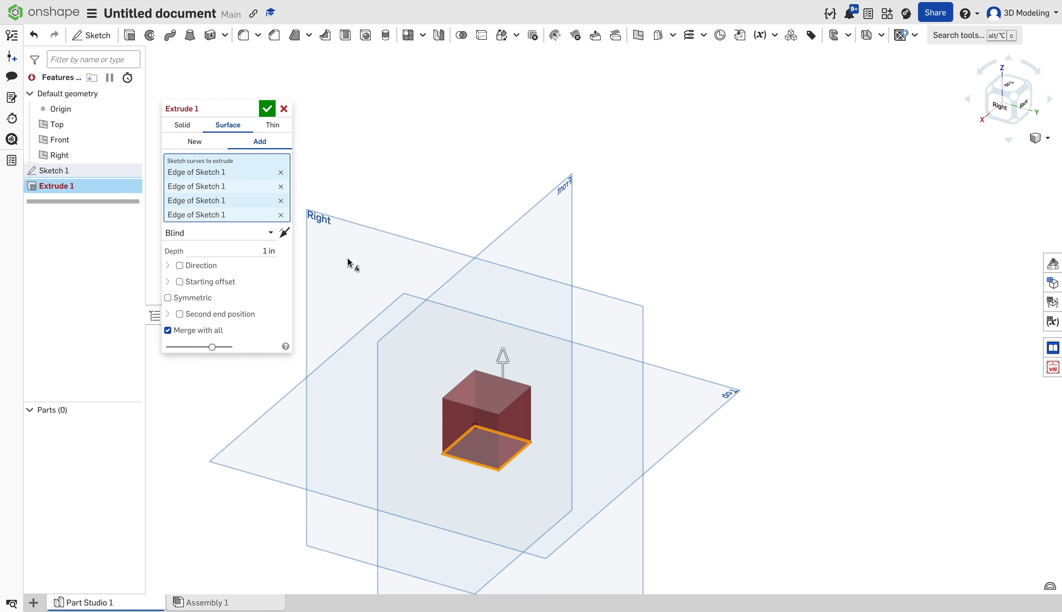
Switch to a Thin extrude of Sketch 1's face, viewed from the top.
{"action": "left_click", "coordinate": [270, 133]}
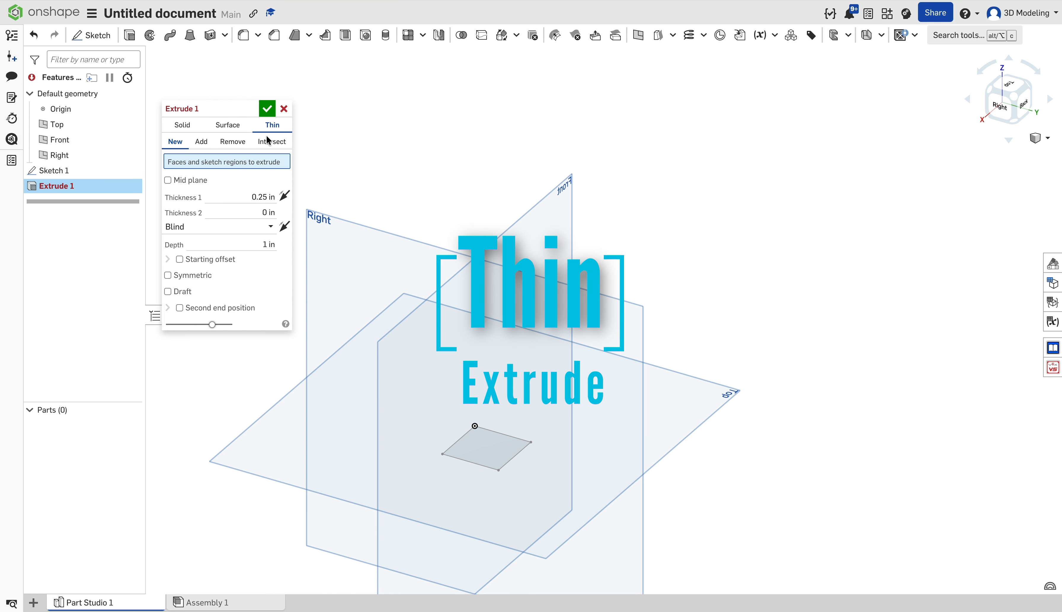
{"action": "left_click", "coordinate": [475, 451]}
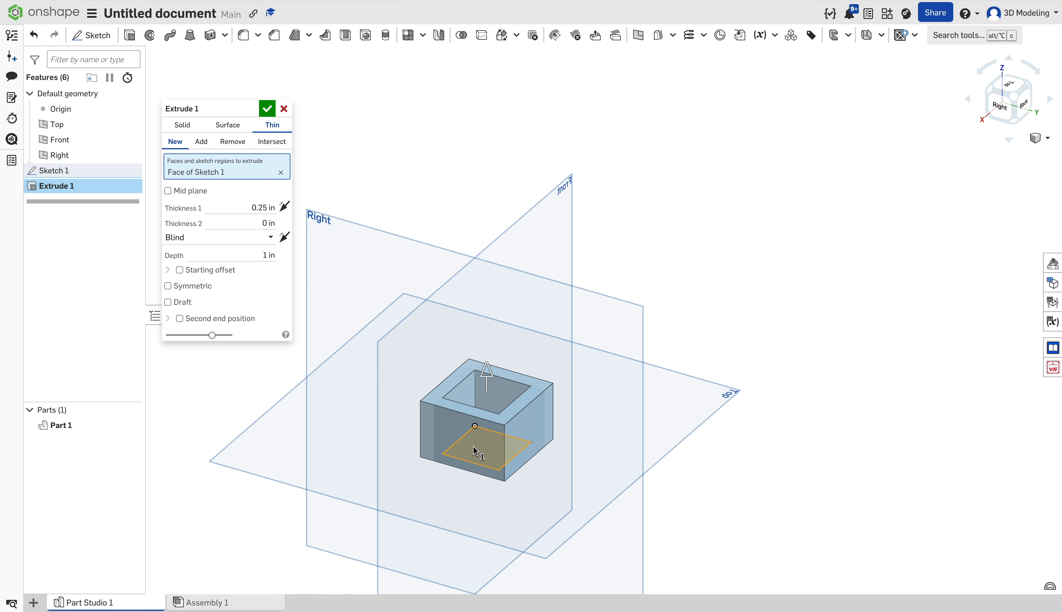
{"action": "left_click", "coordinate": [1010, 83]}
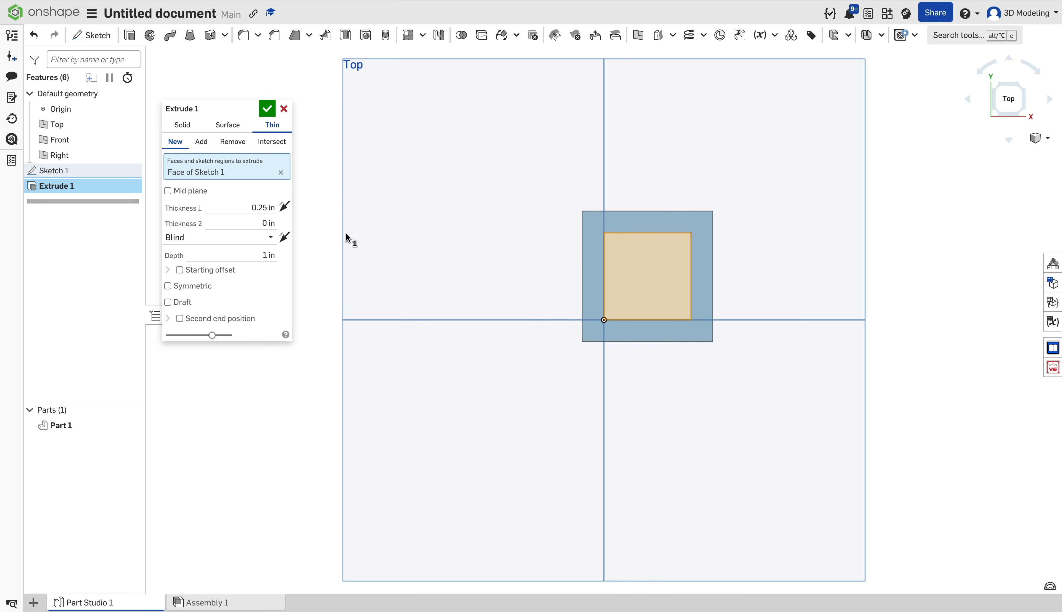
Set wall thicknesses to 0.2 in and 0.4 in and the depth to 1 in.
{"action": "left_click", "coordinate": [263, 207]}
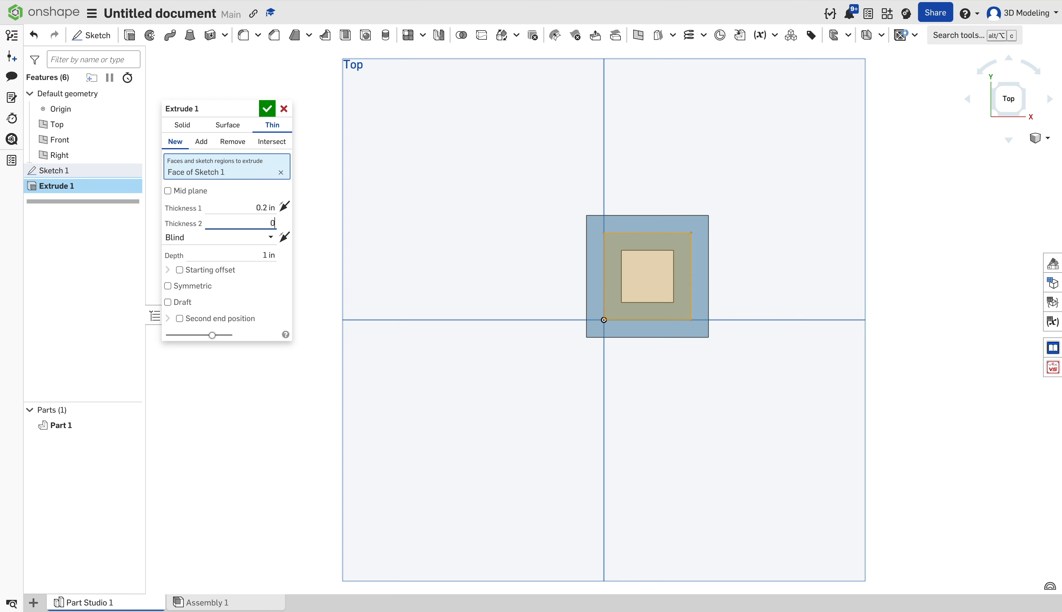
{"action": "key", "text": "Return"}
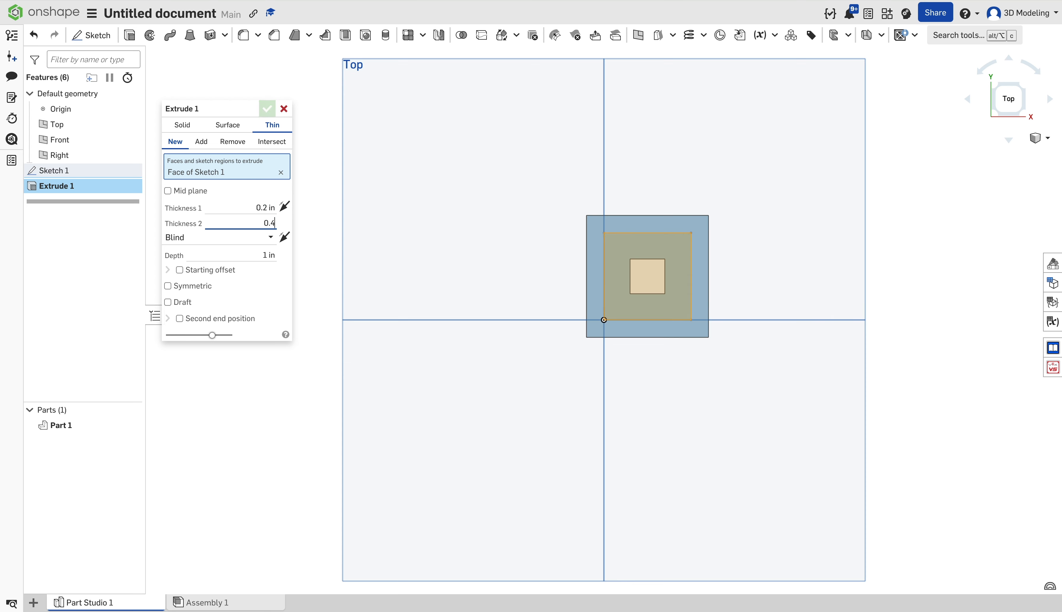
{"action": "type", "text": "0.4"}
{"action": "key", "text": "Return"}
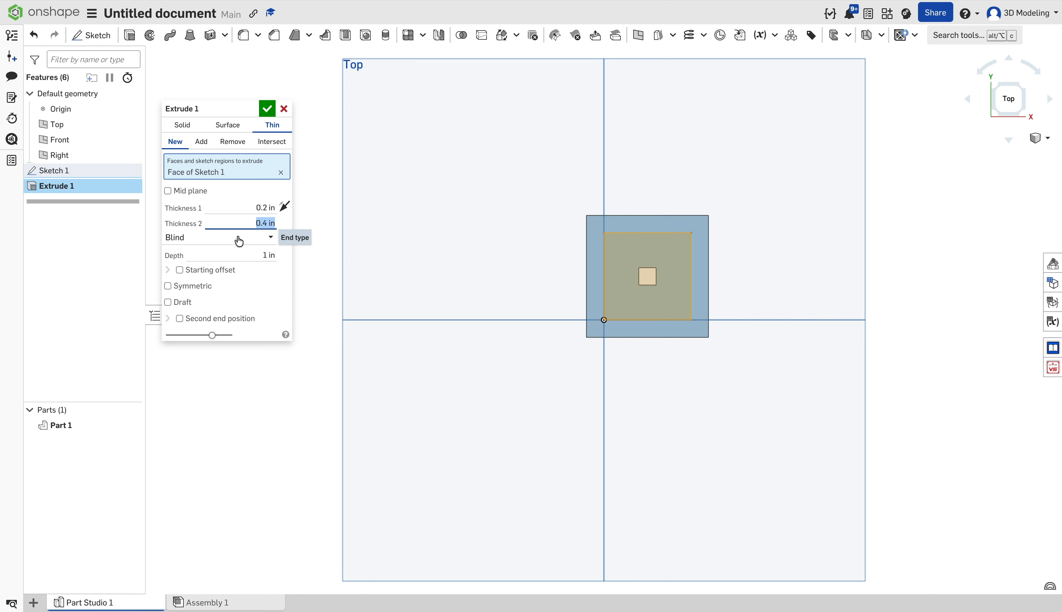
{"action": "key", "text": "Return"}
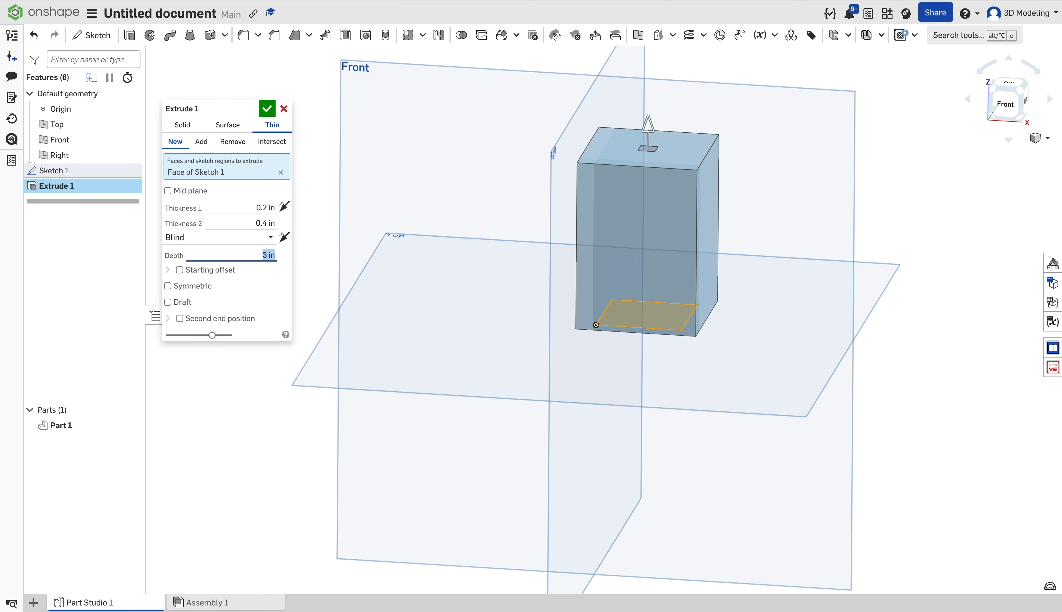
{"action": "type", "text": "3"}
{"action": "key", "text": "Return"}
{"action": "type", "text": "1"}
{"action": "key", "text": "Return"}
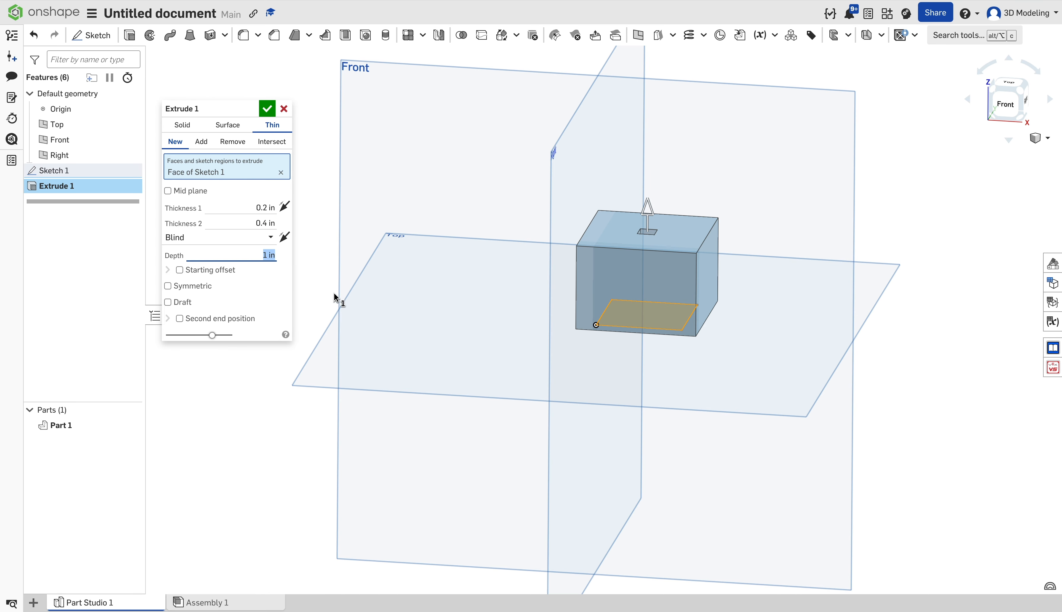